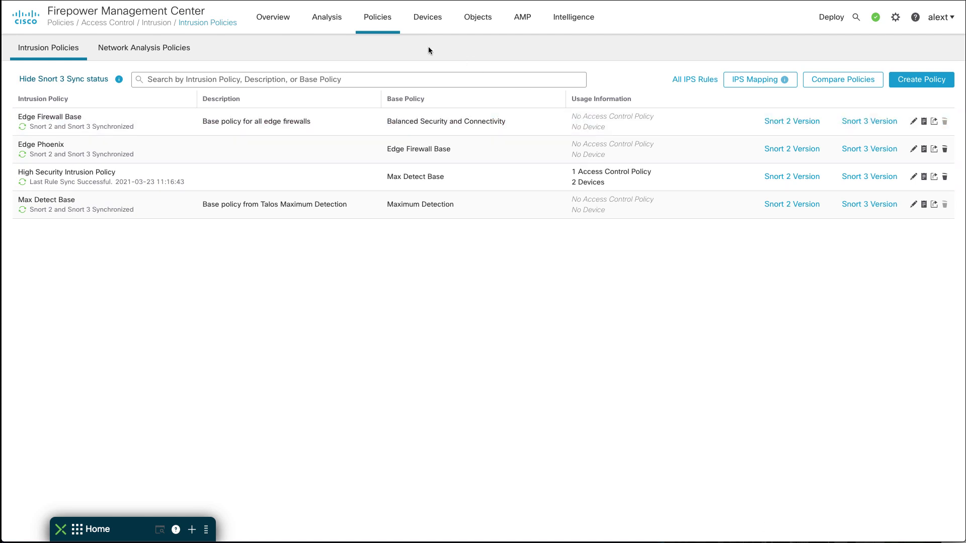
Hide and then re-show the Snort 3 sync status under each policy.
mouse_move(375, 21)
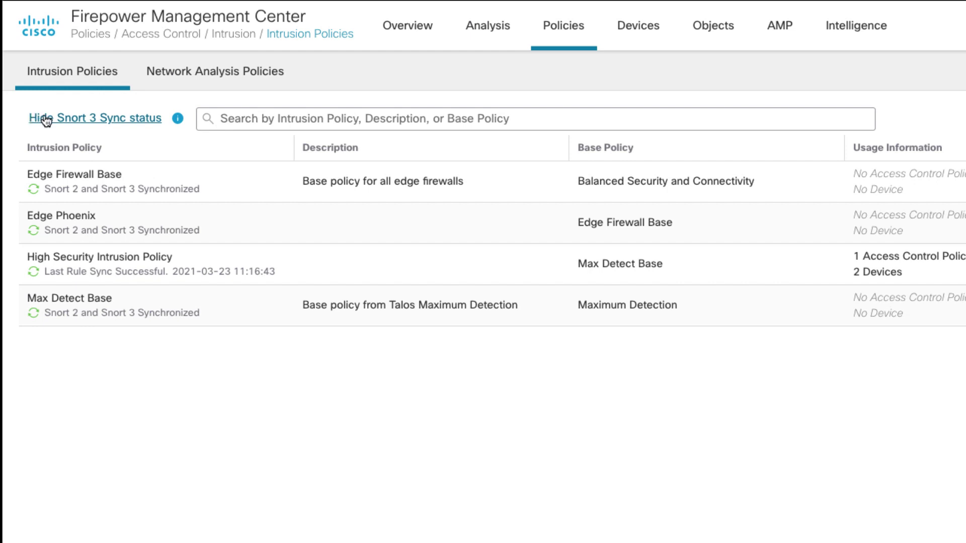
left_click(46, 119)
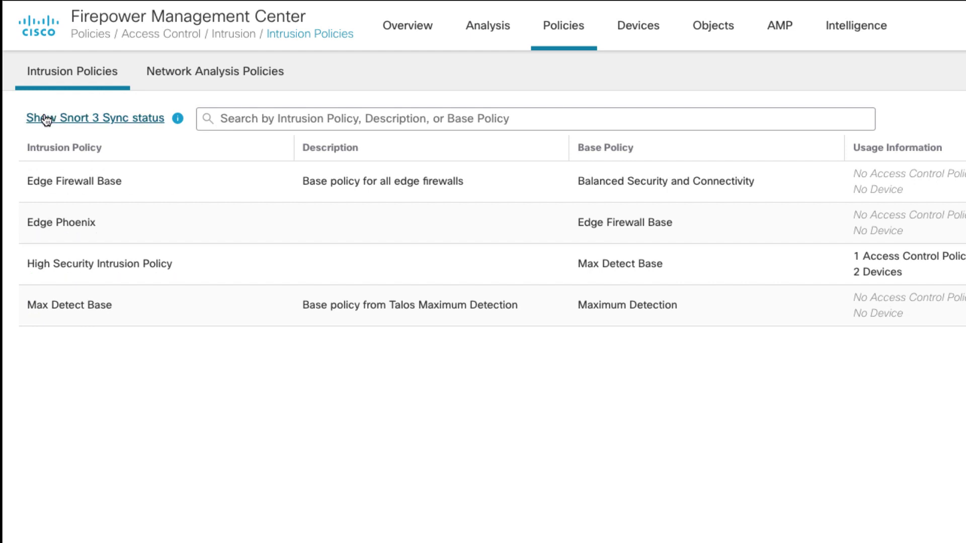
left_click(45, 120)
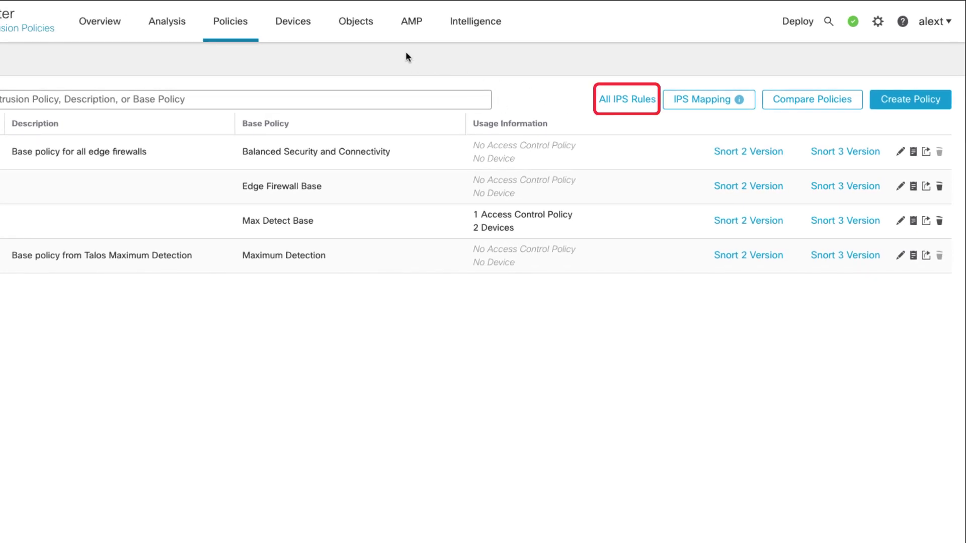
Review the table of Snort 3 to Snort 2 mapped policies, then close it.
mouse_move(355, 30)
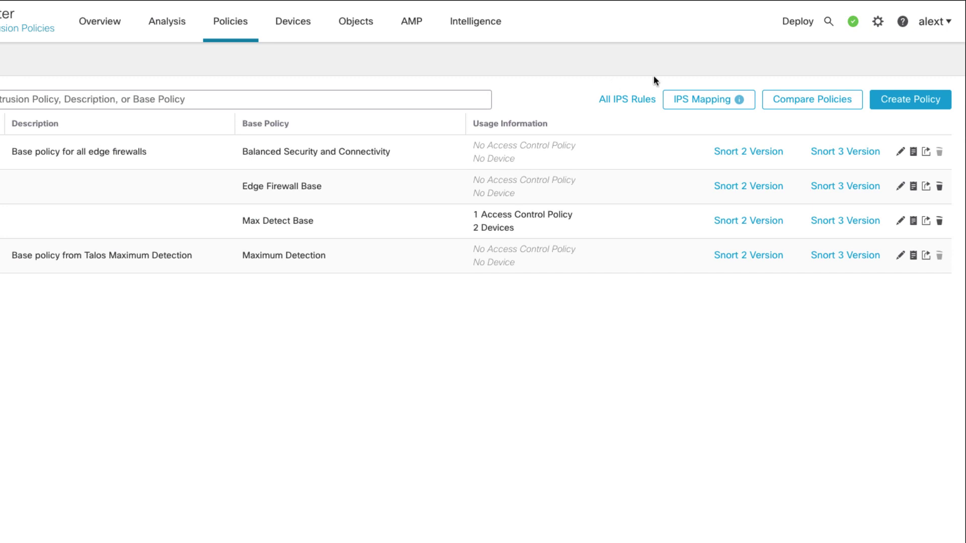
left_click(701, 102)
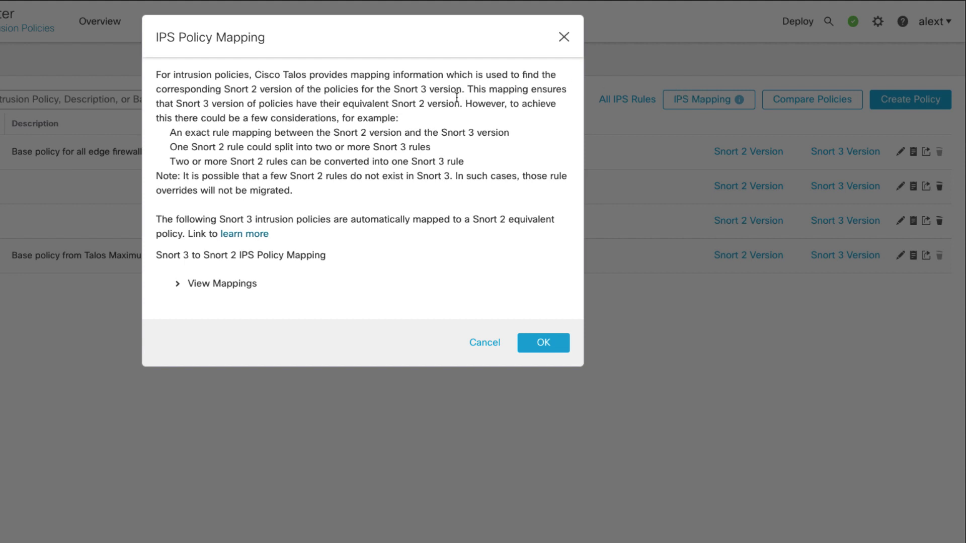
left_click(181, 282)
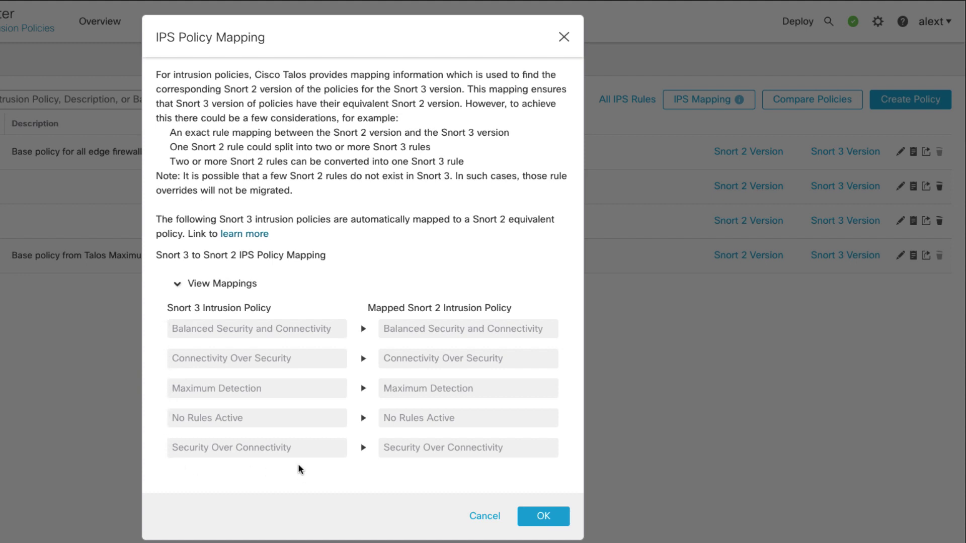
left_click(480, 515)
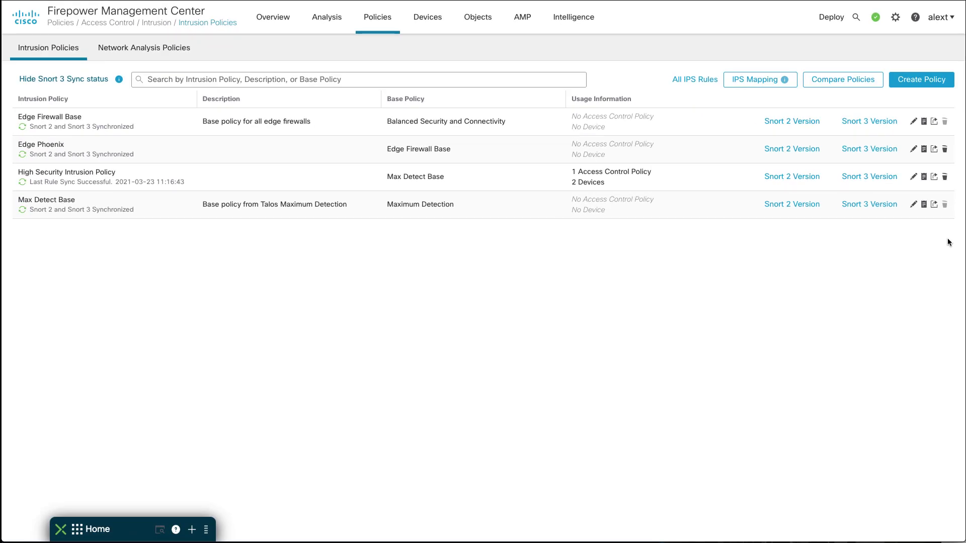
Save 'Medium Intrusion Policy' in Detection mode on Balanced Security and Connectivity.
left_click(926, 80)
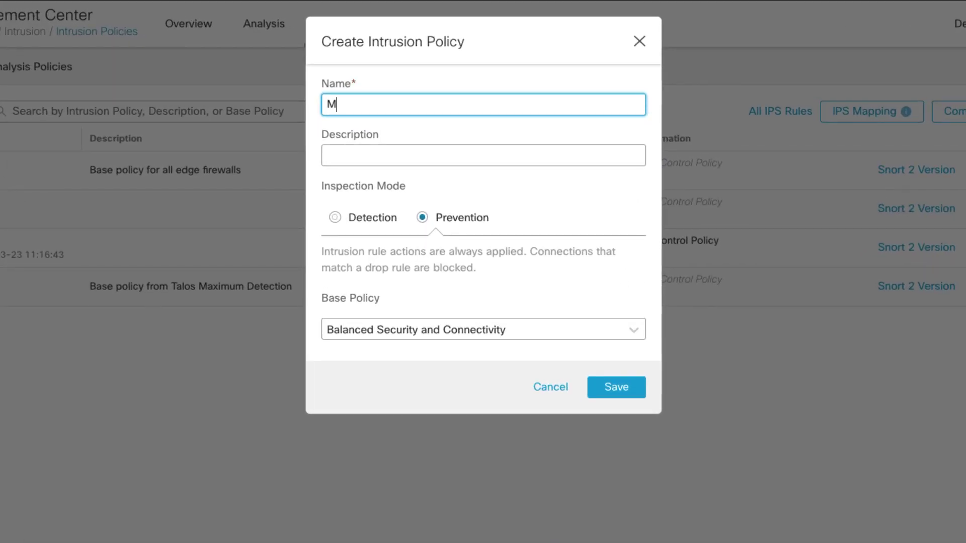
type("edium Intrusion Po")
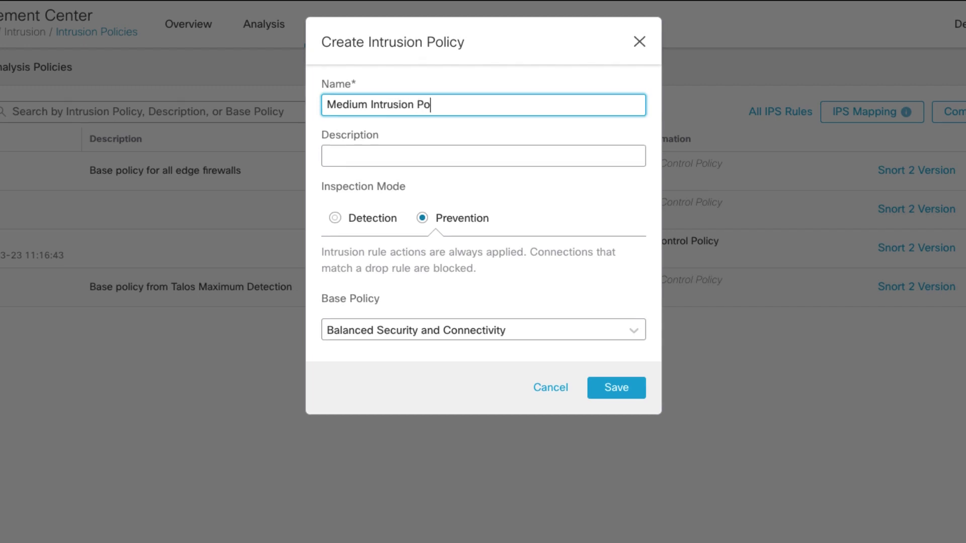
type("licy")
left_click(334, 219)
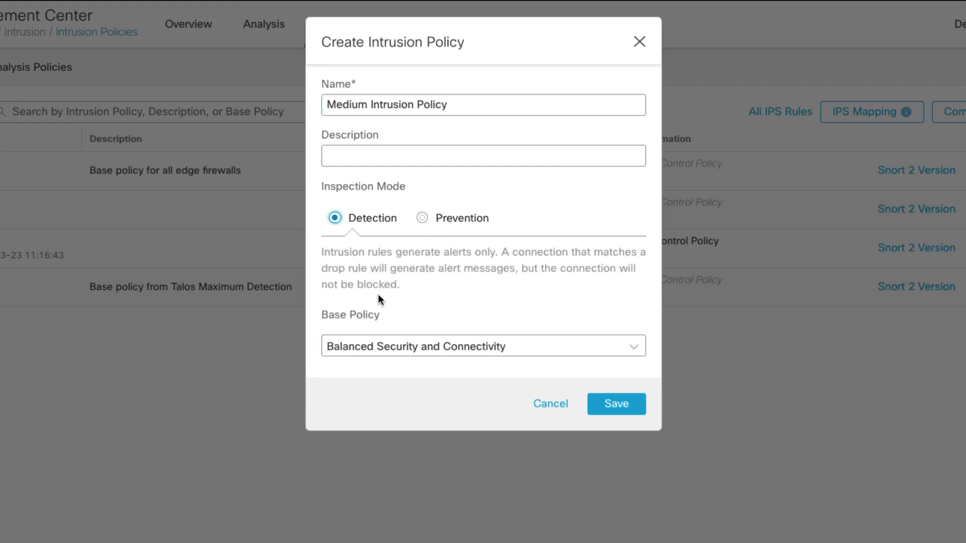
left_click(365, 352)
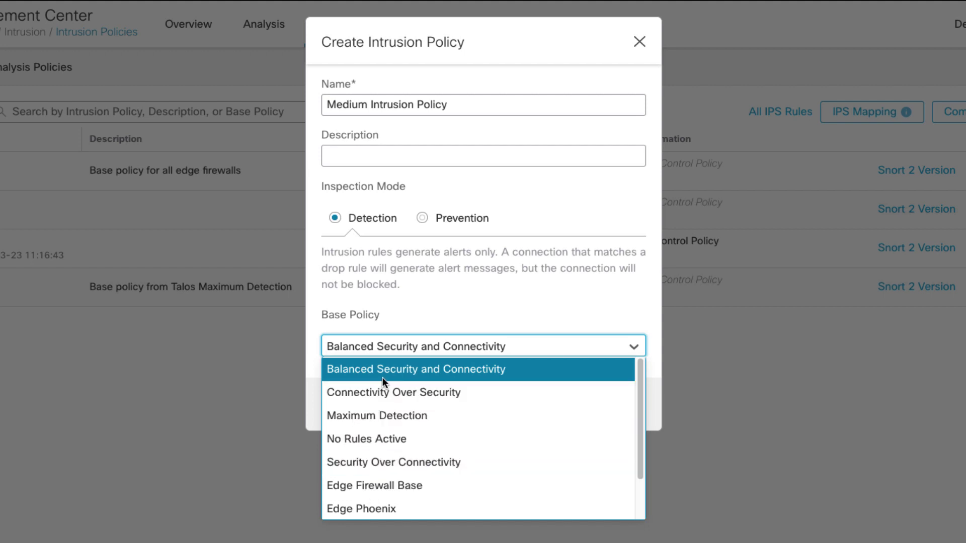
left_click(473, 318)
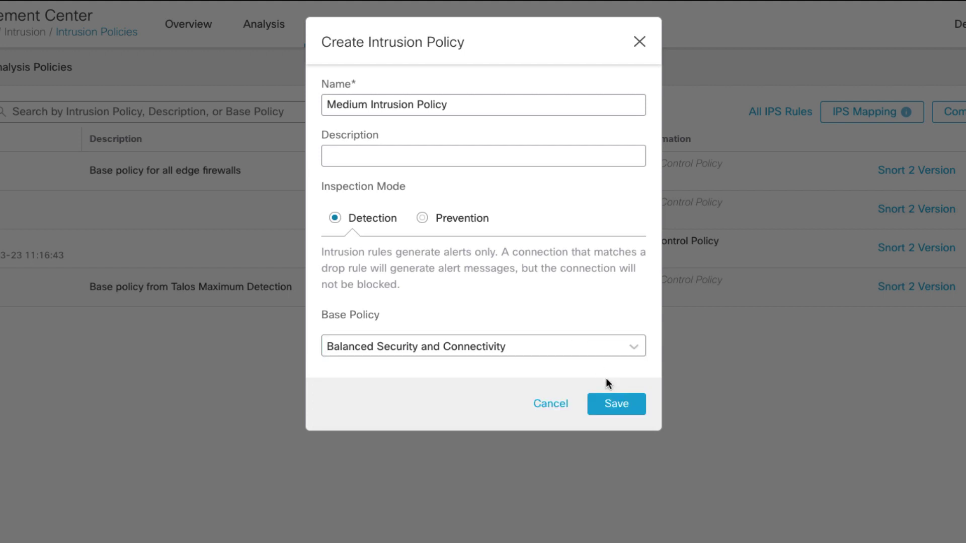
left_click(614, 403)
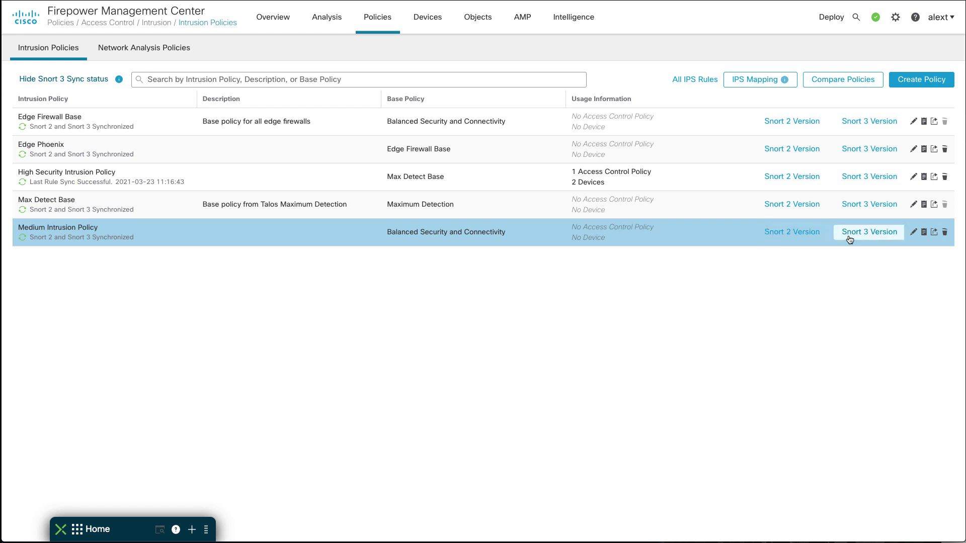
Cancel the policy edit dialog, then open Medium Intrusion Policy's 44,941 Snort 3 rules.
left_click(913, 233)
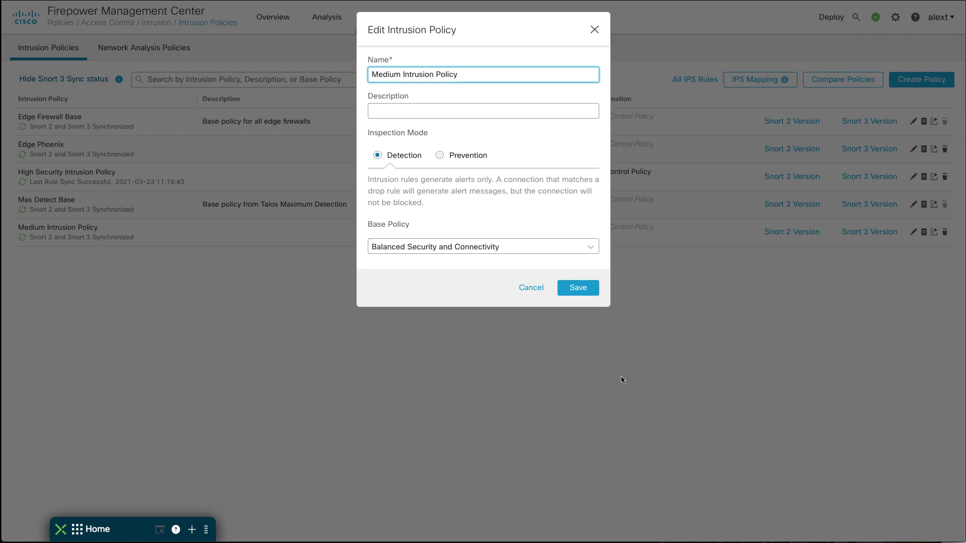
left_click(528, 289)
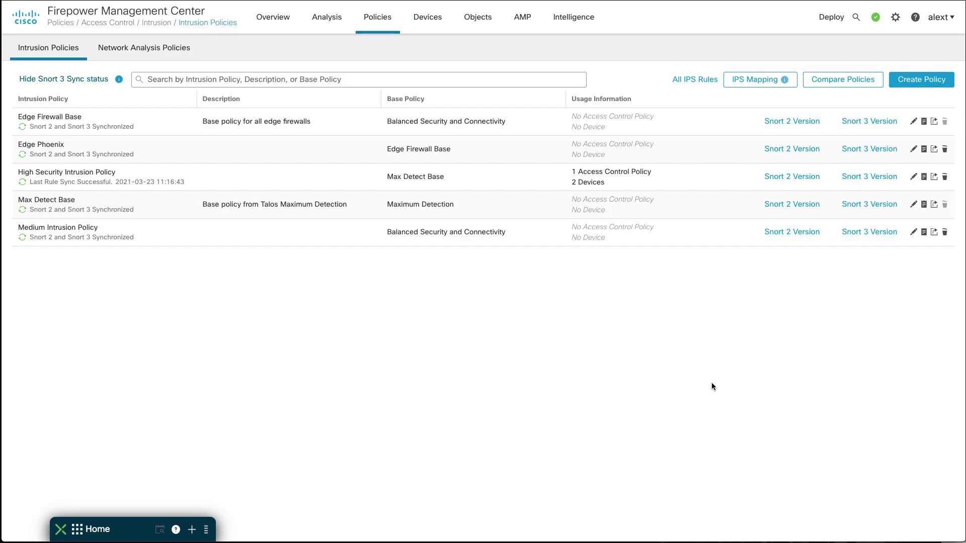
left_click(867, 235)
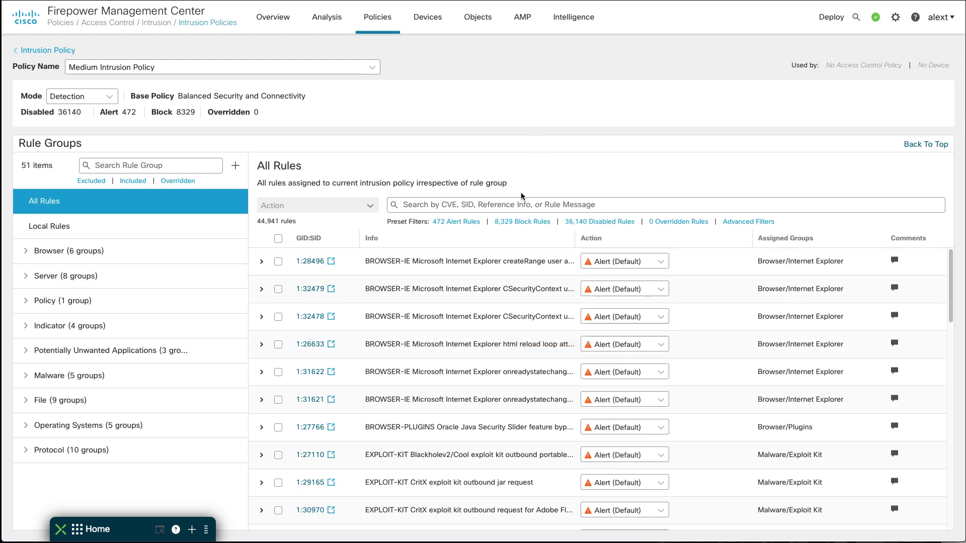
Filter rules by 'goldenspy' and Alert action, then remove both filter chips.
left_click(416, 206)
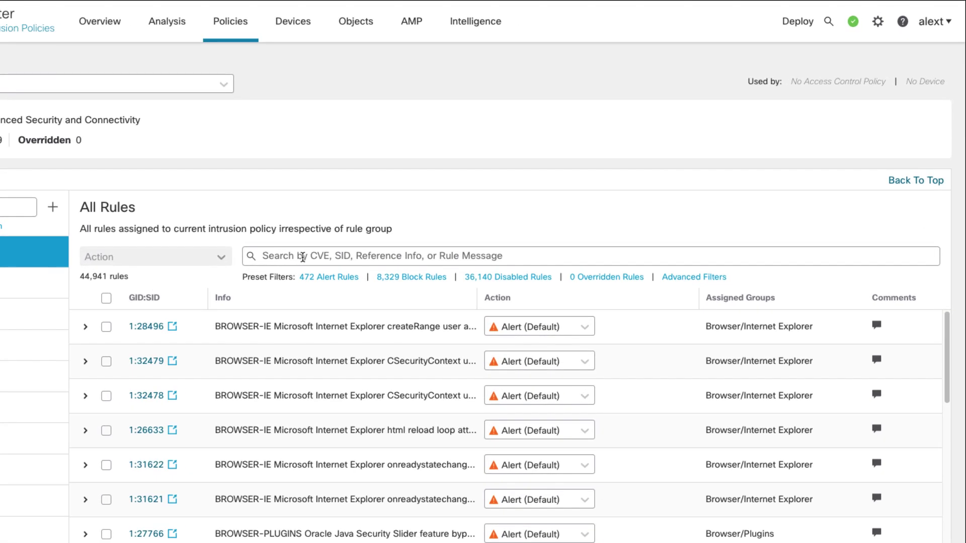
left_click(339, 257)
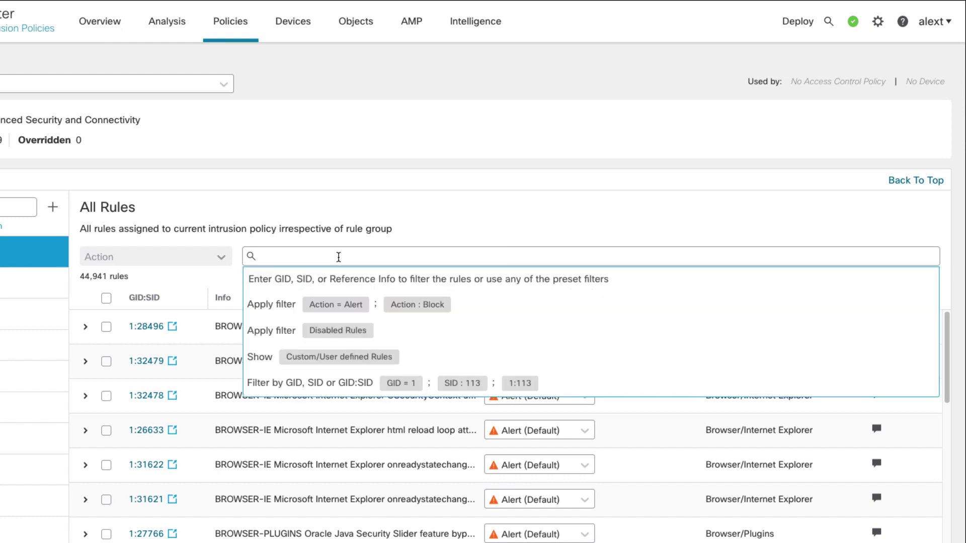
type("goldenspy")
key("Return")
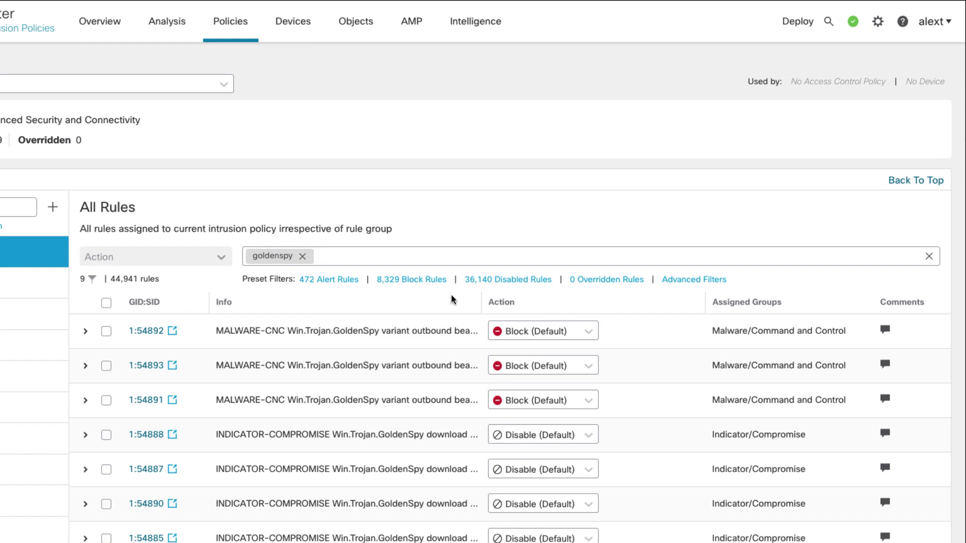
left_click(334, 287)
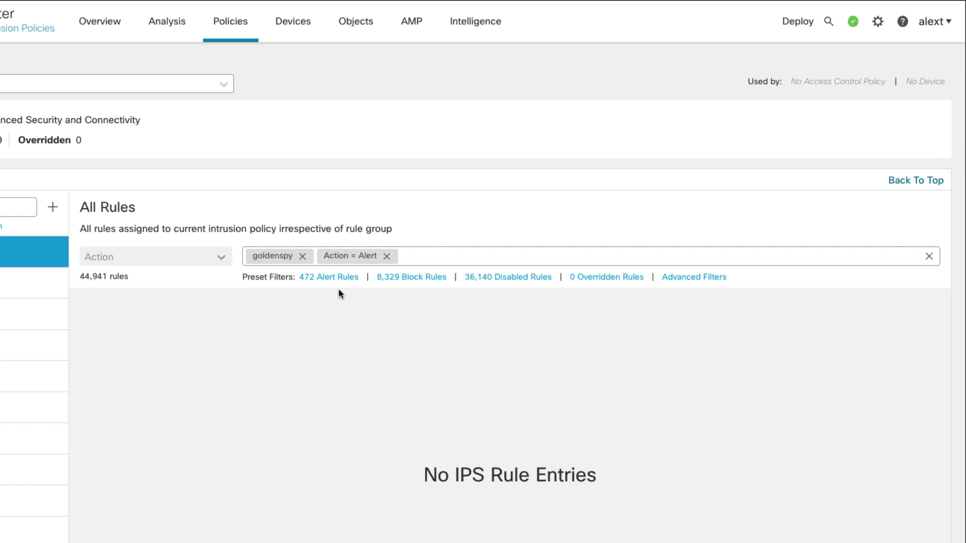
left_click(387, 257)
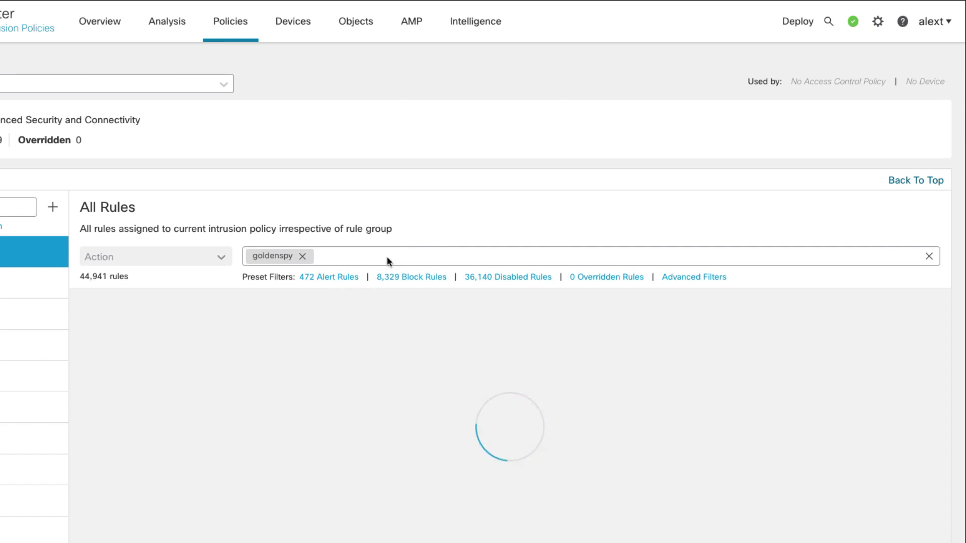
left_click(303, 256)
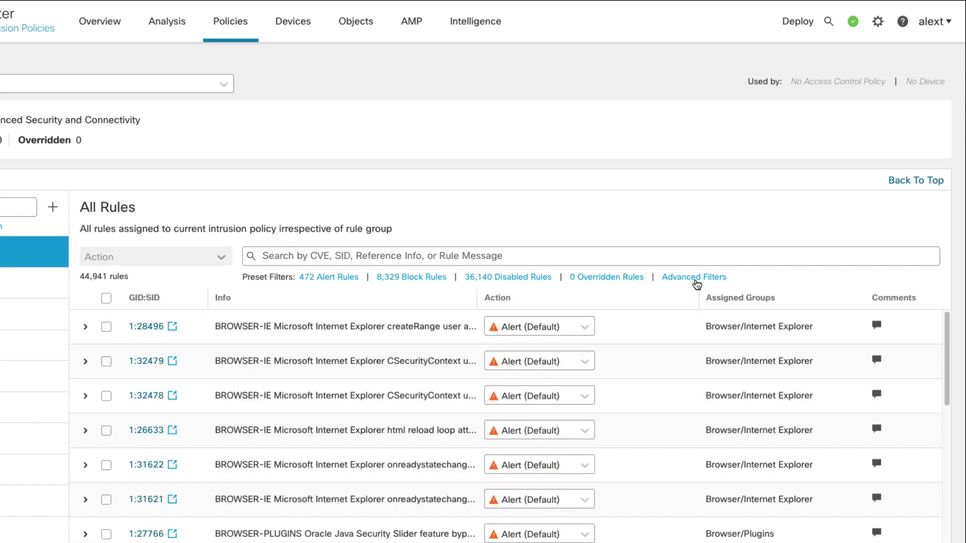
left_click(696, 278)
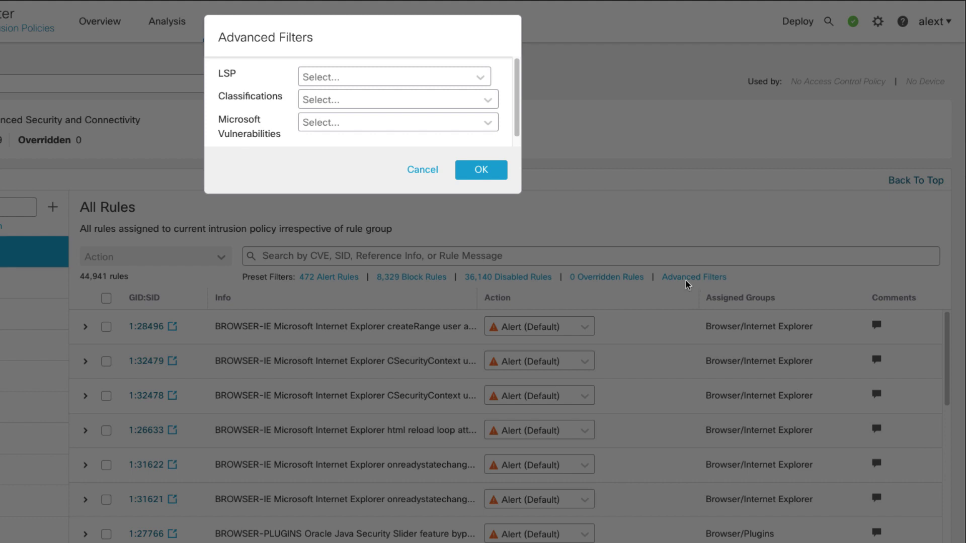
left_click(442, 79)
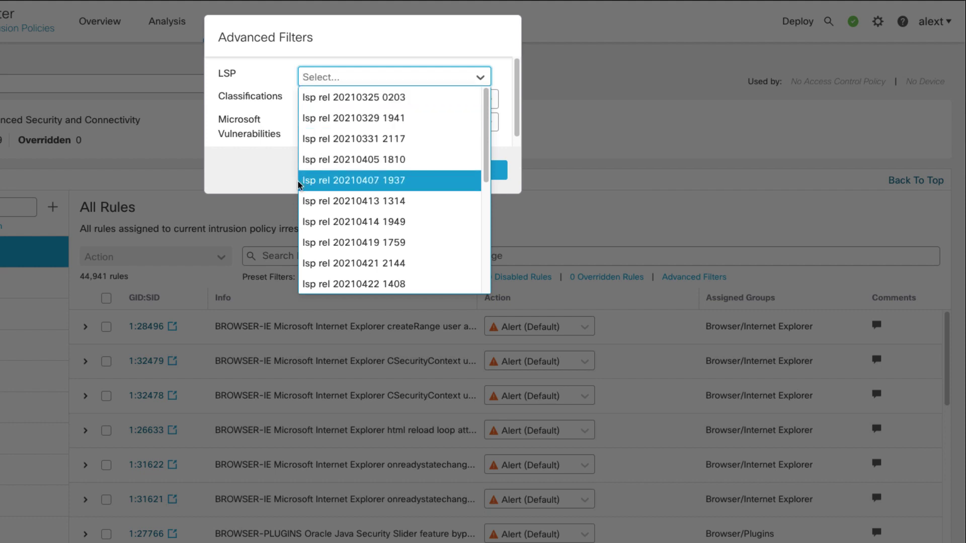
scroll(319, 192, "down", 3)
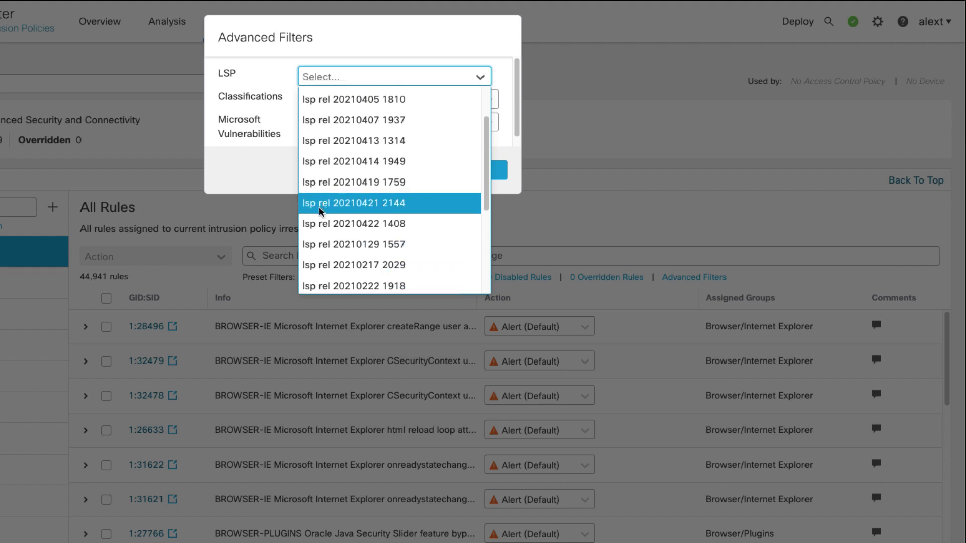
left_click(360, 227)
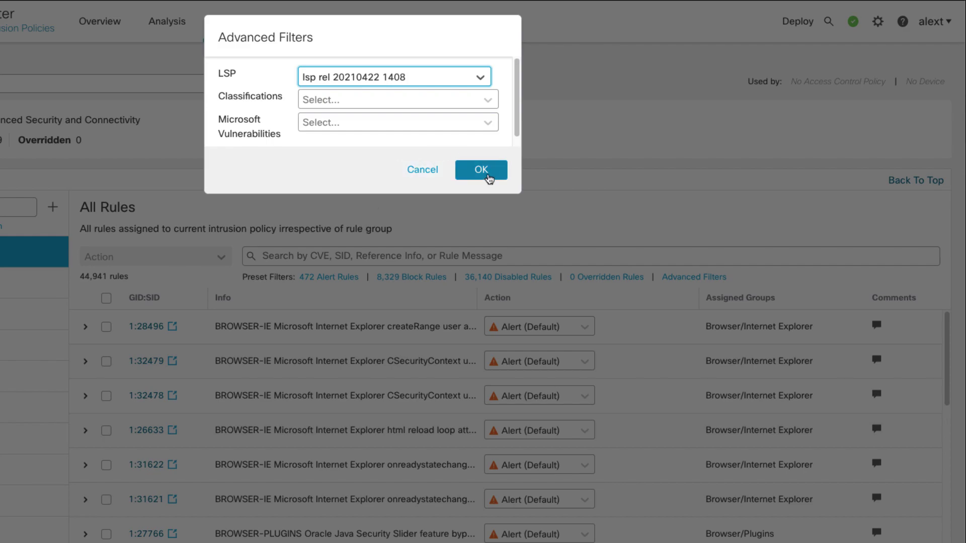
left_click(481, 169)
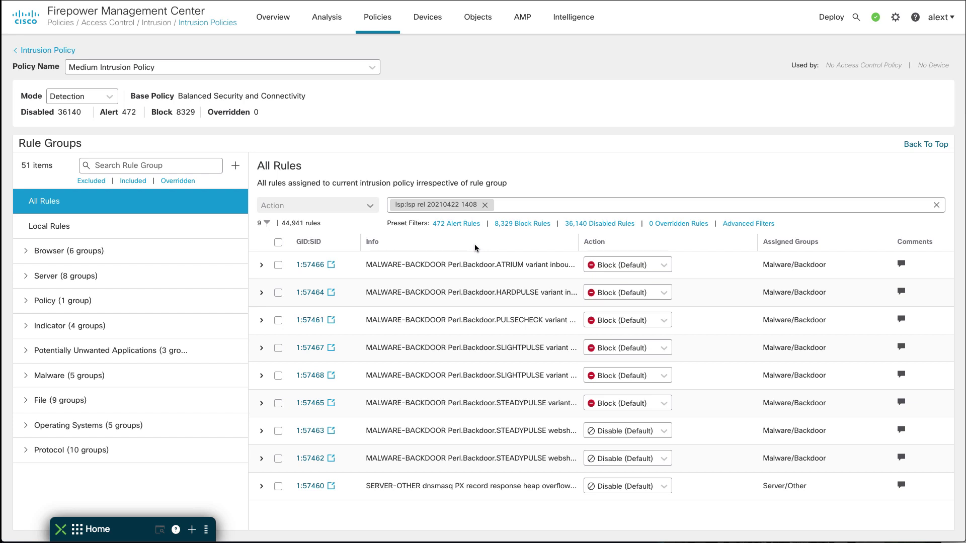
Remove the LSP filter, expand rule 1:28496's full text, and check its actions, leaving Alert.
left_click(485, 204)
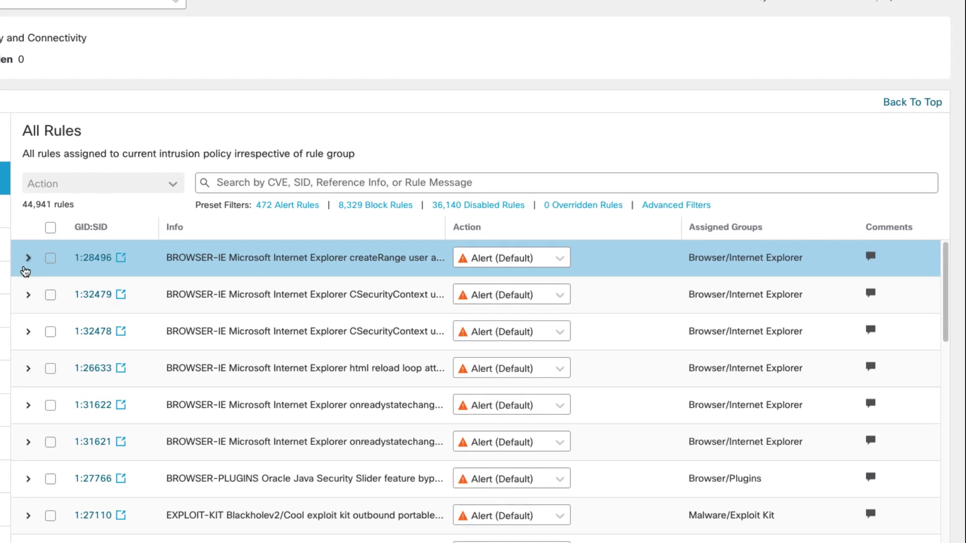
left_click(26, 259)
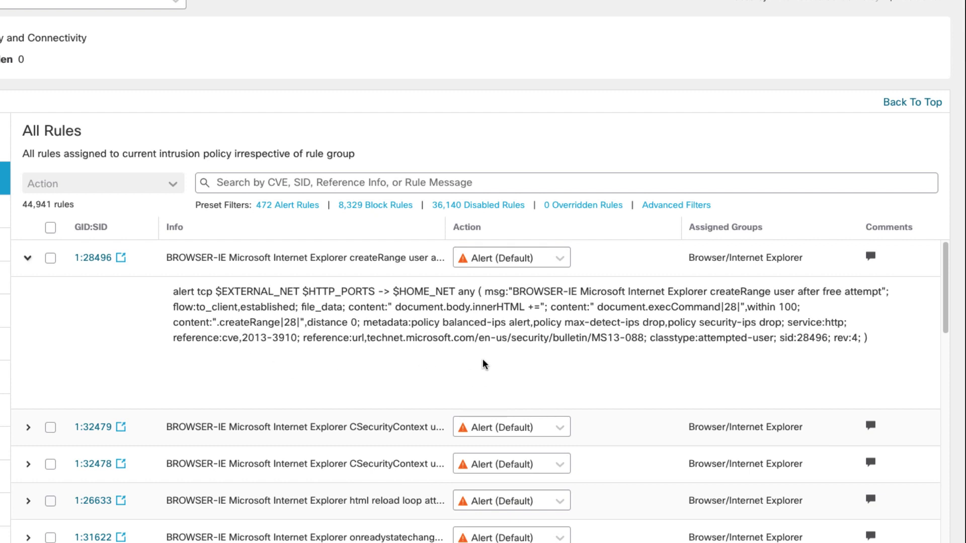
left_click(390, 289)
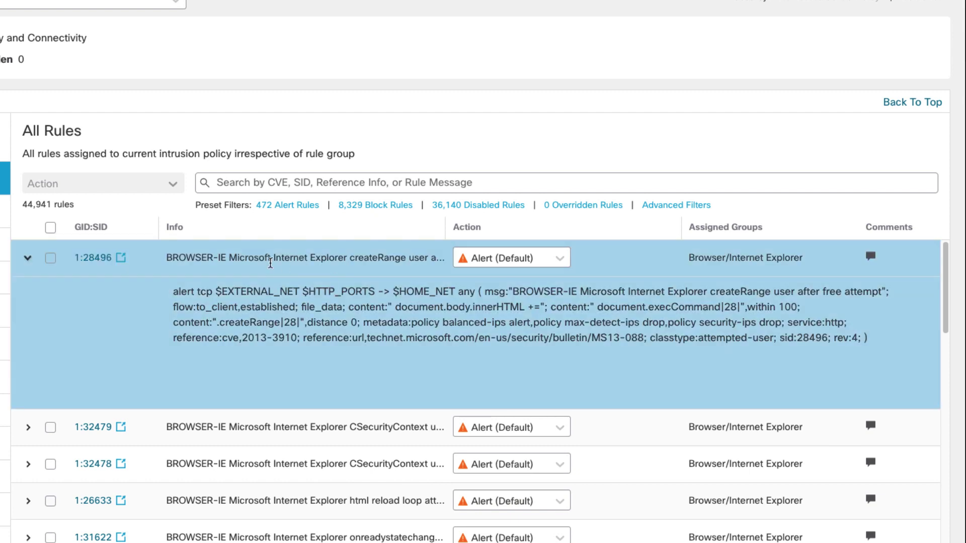
left_click(558, 260)
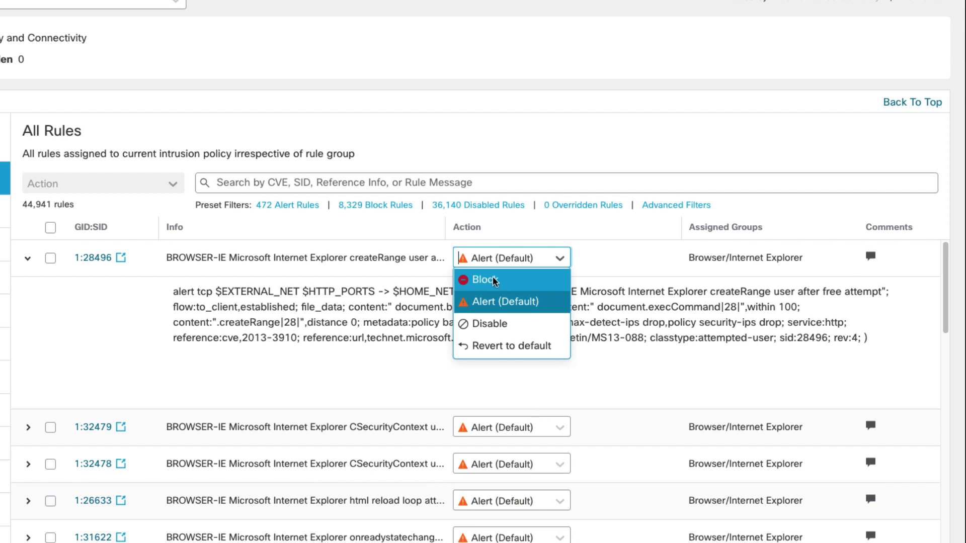
left_click(623, 266)
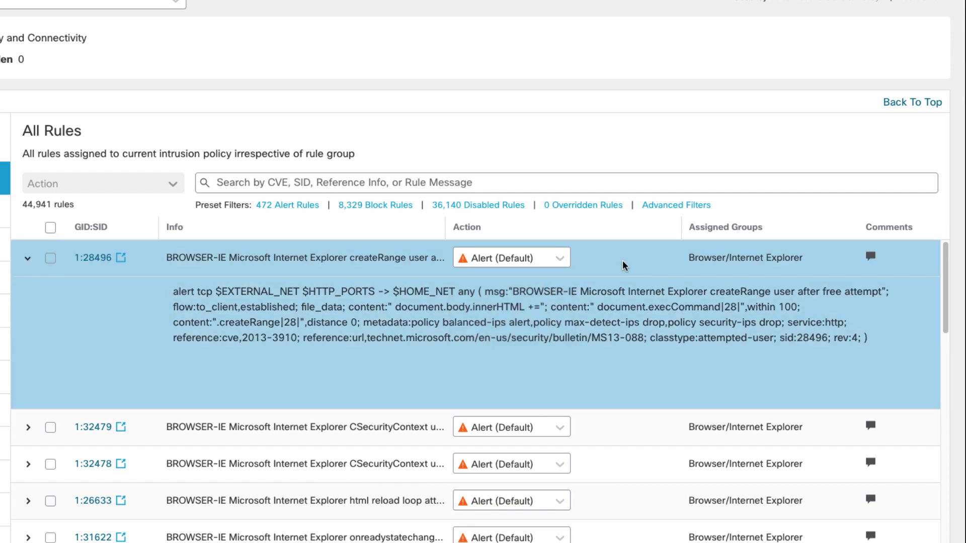
left_click(871, 257)
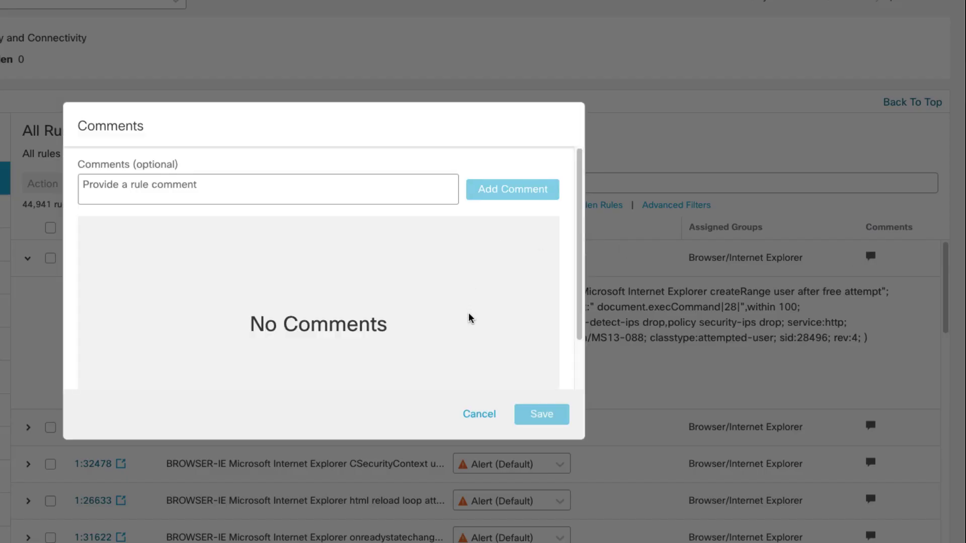
left_click(477, 414)
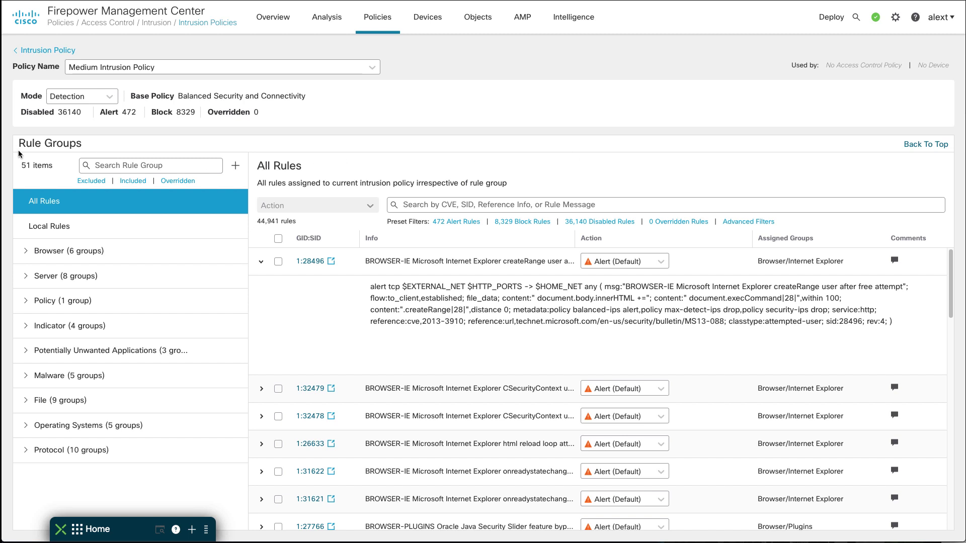
Expand the Browser groups and show the Chrome group: 127 rules, 20 block, 107 disabled.
left_click(13, 257)
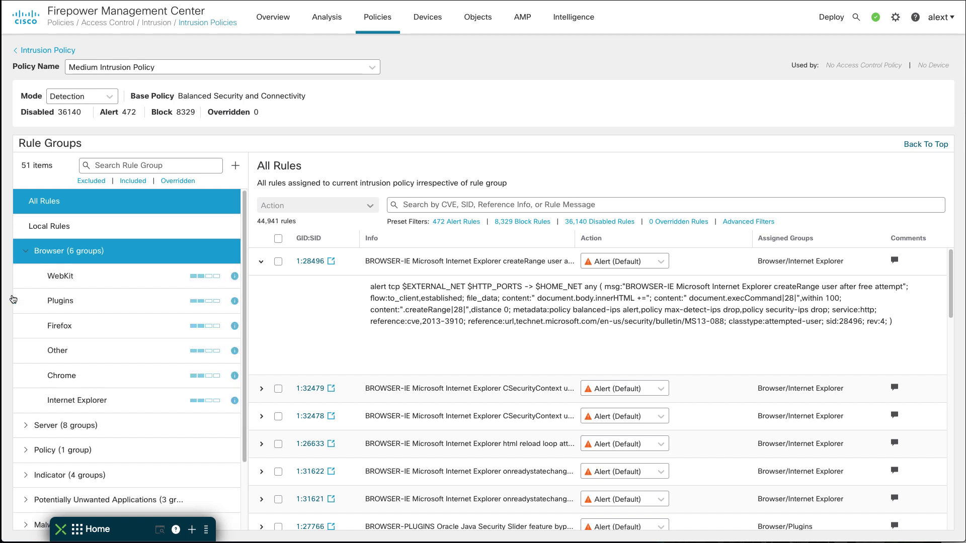
left_click(13, 411)
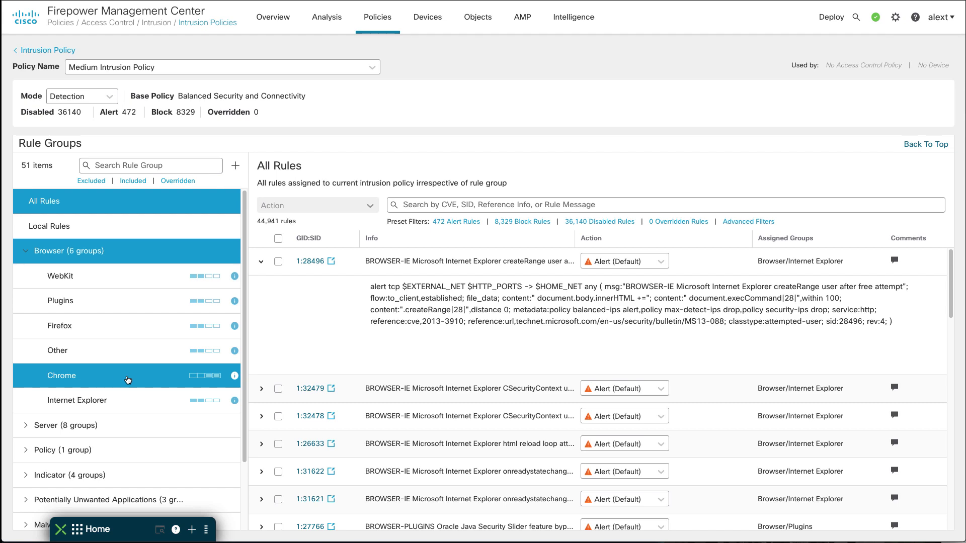
left_click(109, 377)
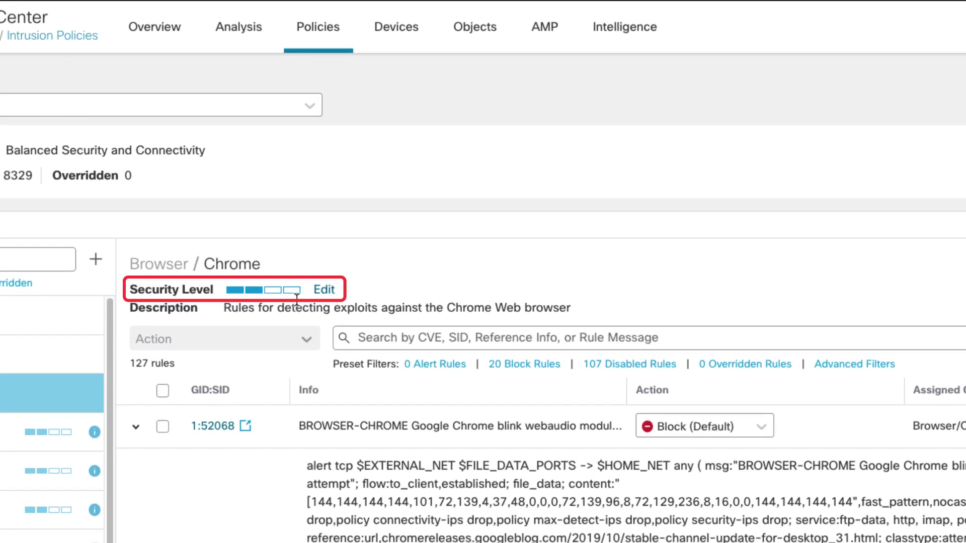
Save the Chrome group's security level as 3 (aggressive), giving 64 block rules.
left_click(324, 291)
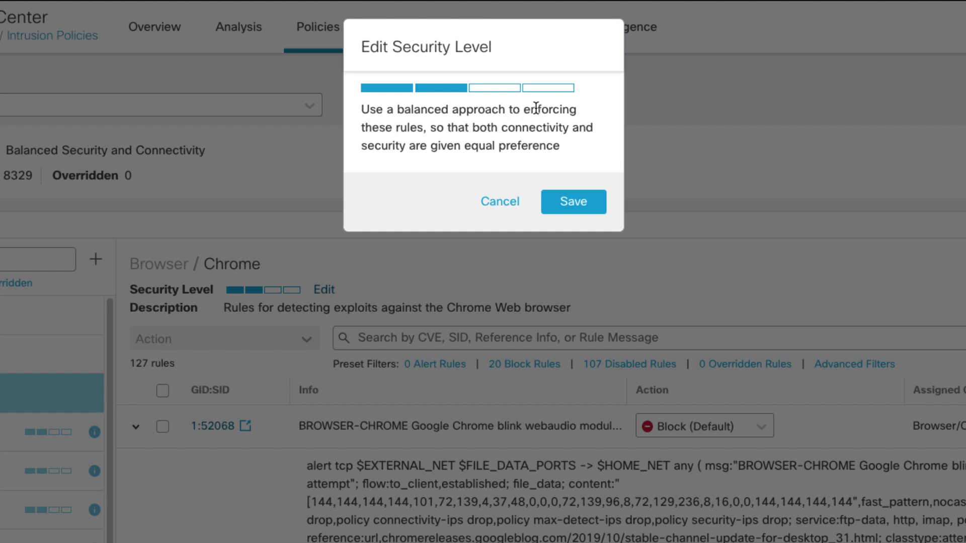
left_click(384, 90)
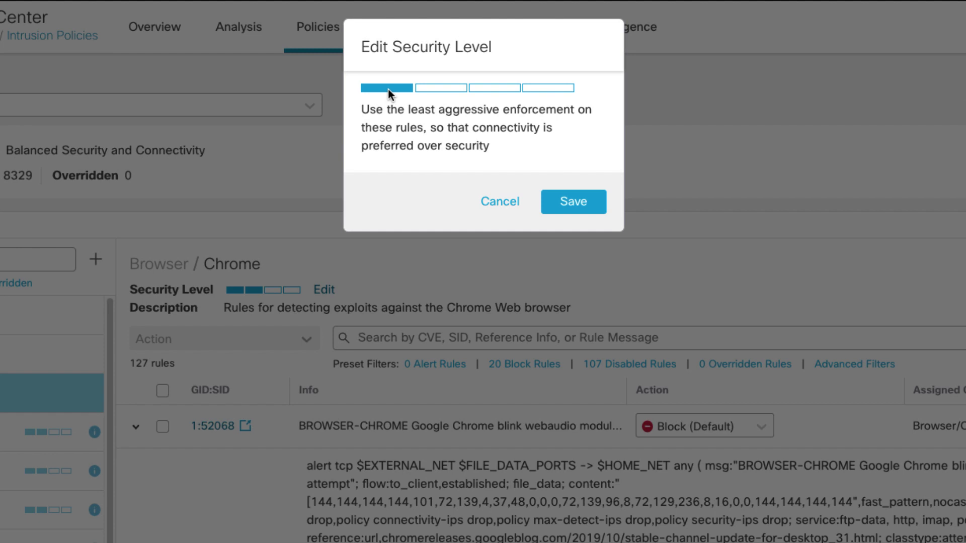
left_click(456, 89)
left_click(488, 88)
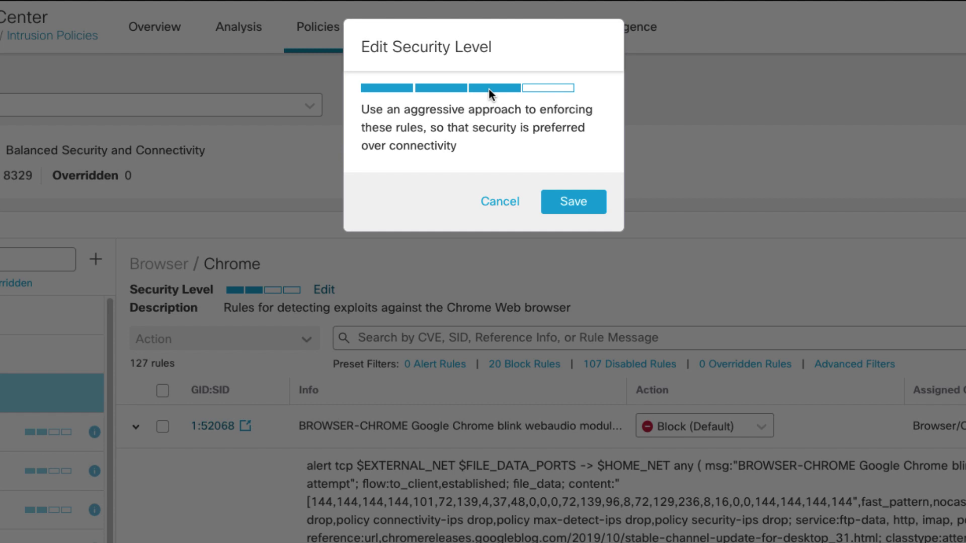
left_click(568, 208)
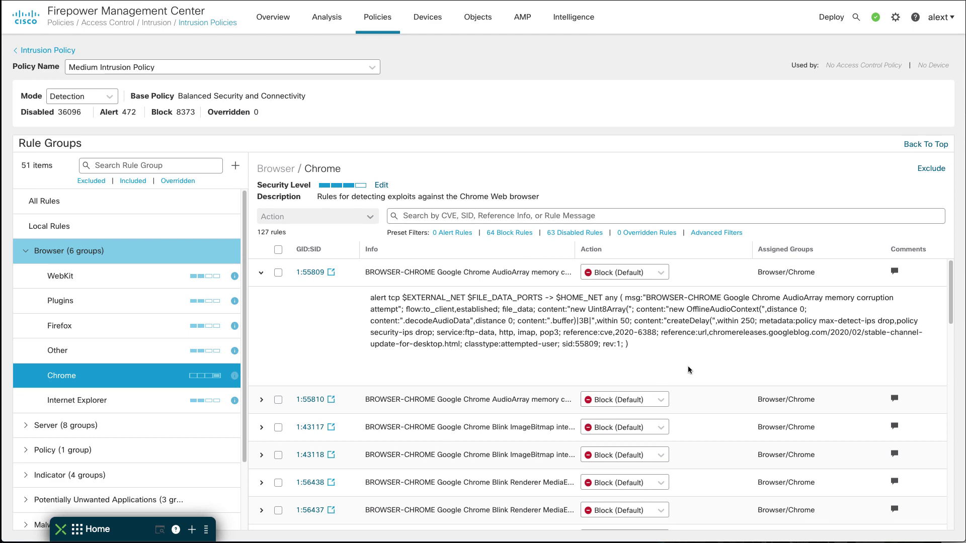
Scroll through the Chrome rules, all set to Block, and collapse rule 1:55809's text.
scroll(687, 366, "down", 10)
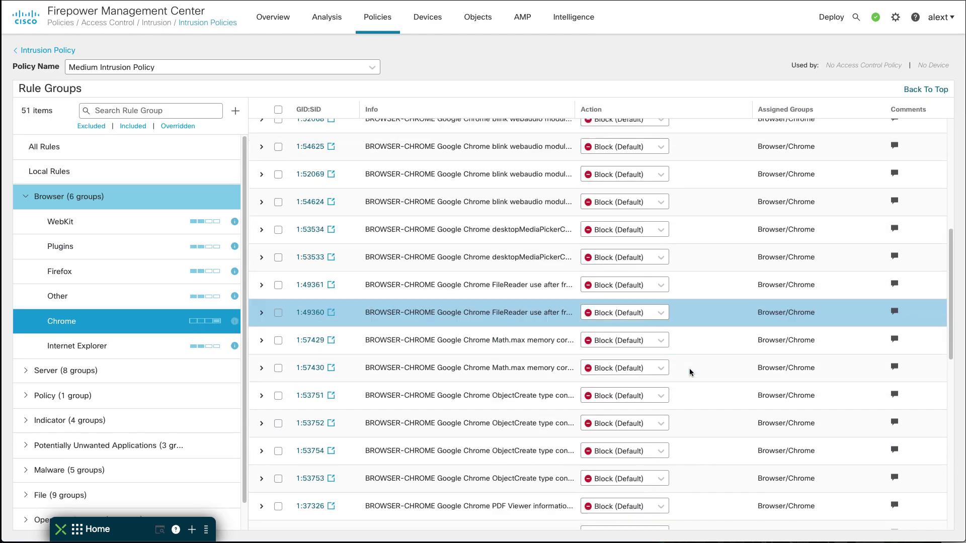
scroll(690, 372, "down", 15)
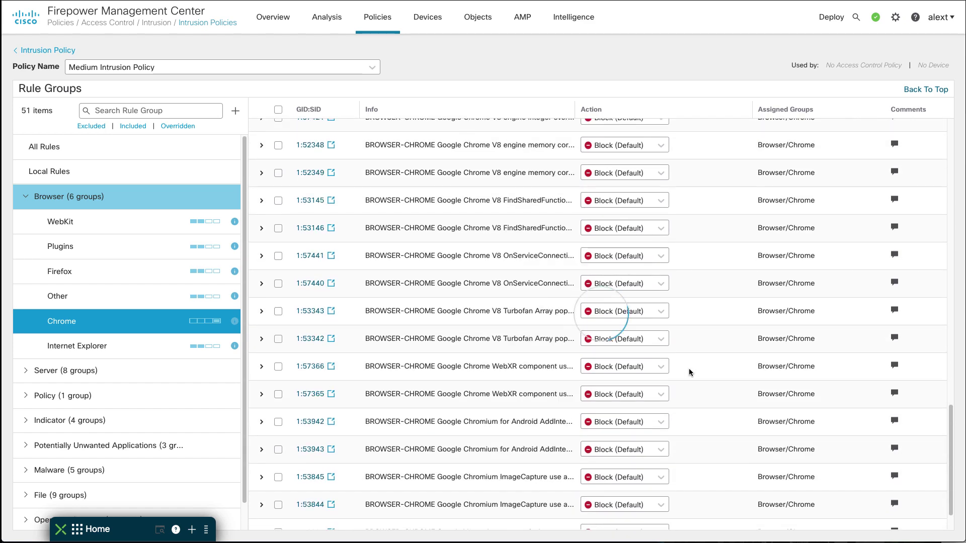
scroll(689, 373, "down", 6)
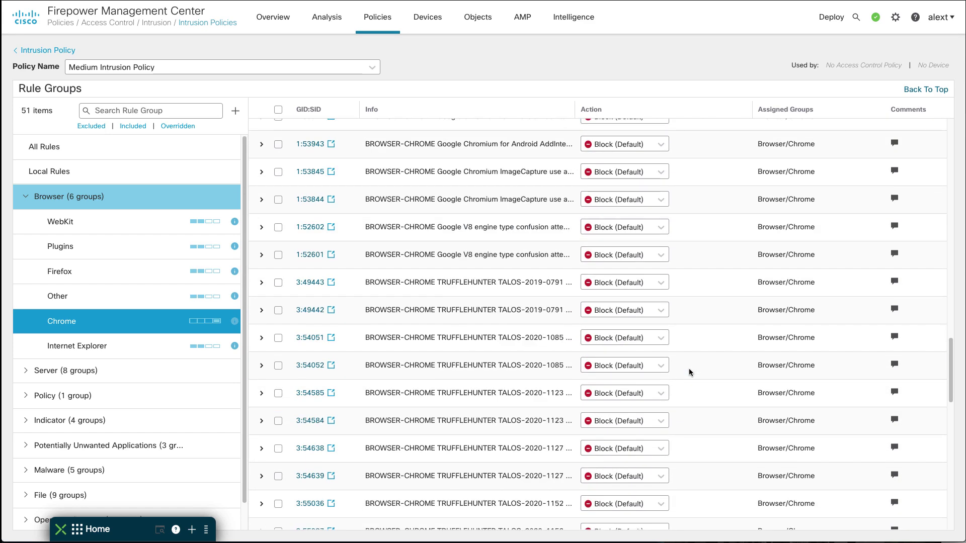
scroll(689, 372, "up", 20)
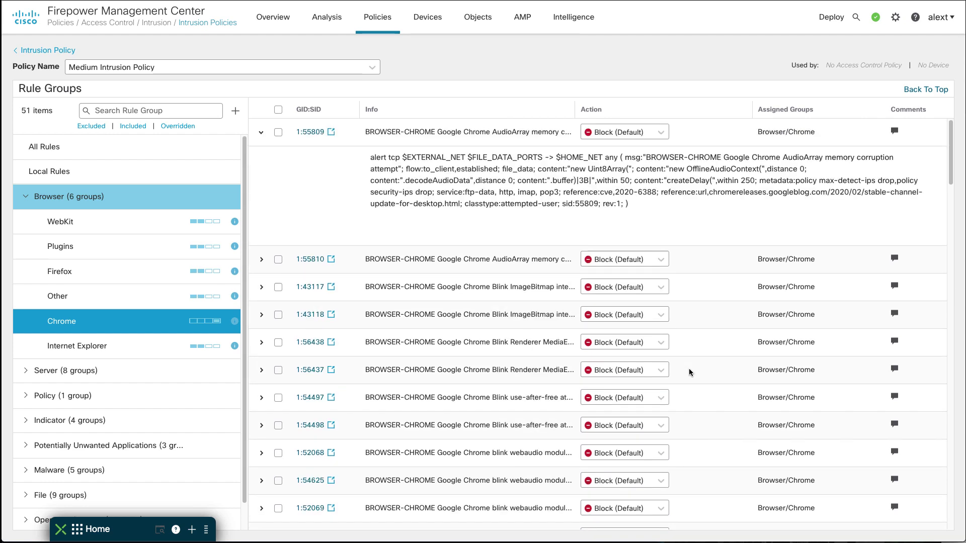
scroll(689, 372, "up", 3)
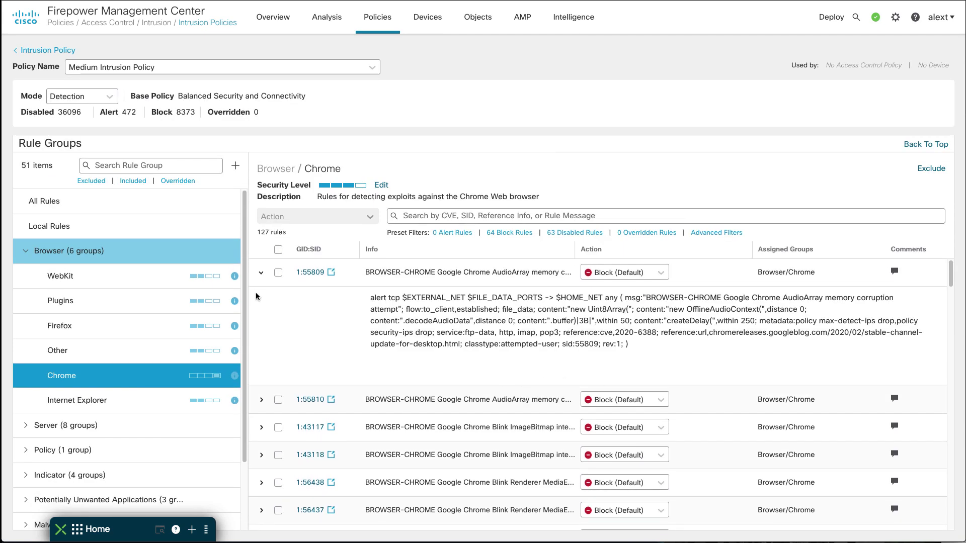
left_click(260, 274)
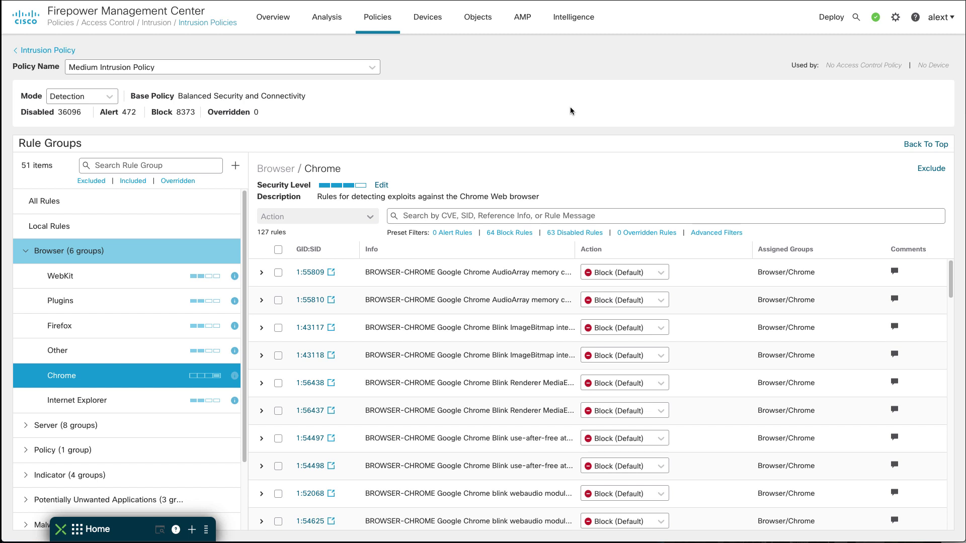
Go back to the Intrusion Policies list, now showing five policies.
left_click(46, 51)
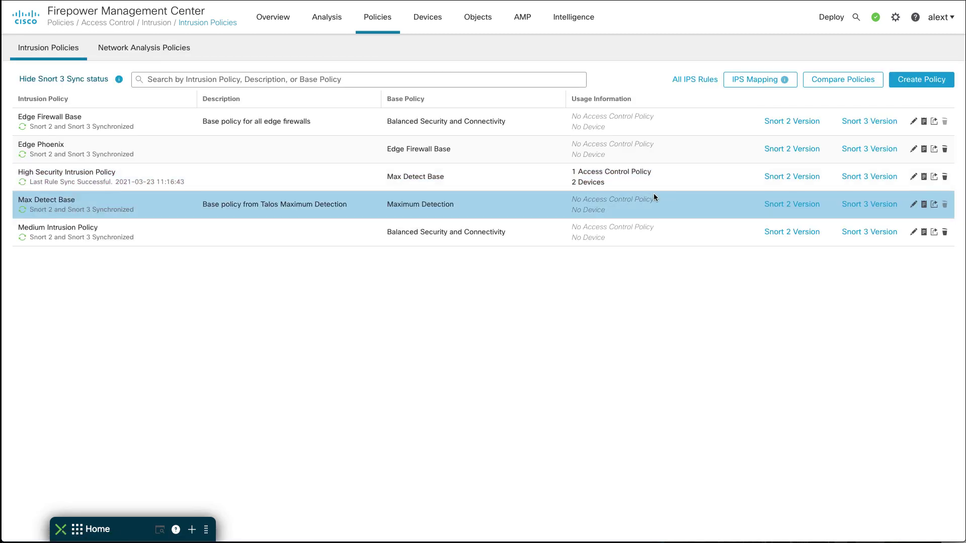